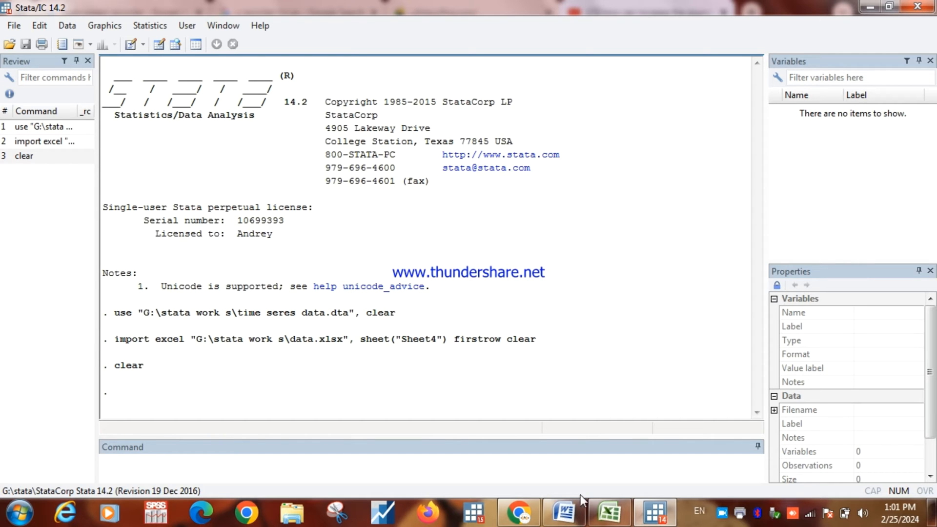
- Check the data import outline in the Word document, return to Stata and open the "time seres data" dataset from the "stata work s" folder
left_click(566, 513)
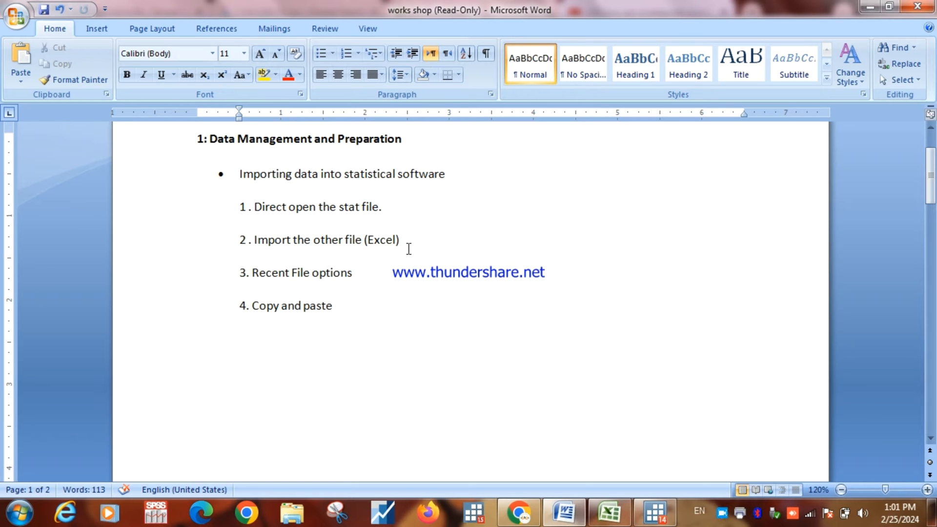
left_click(870, 7)
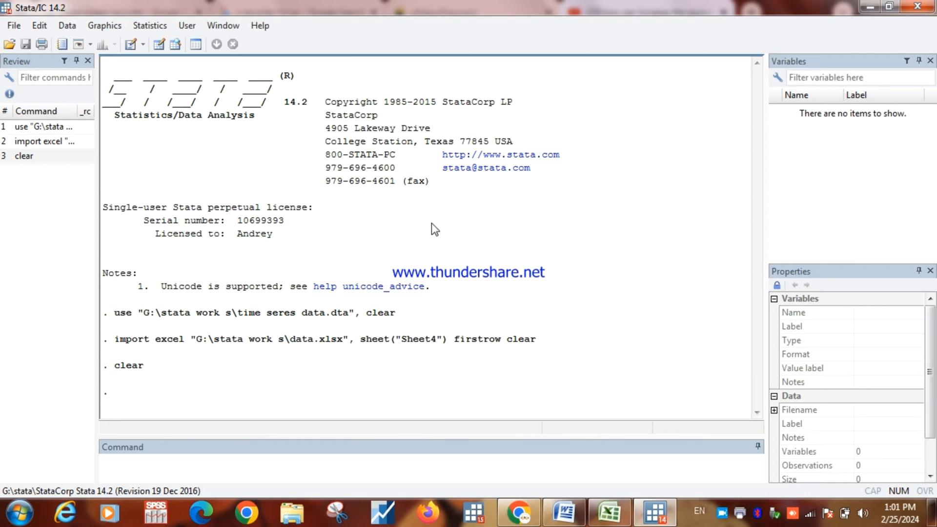
left_click(15, 24)
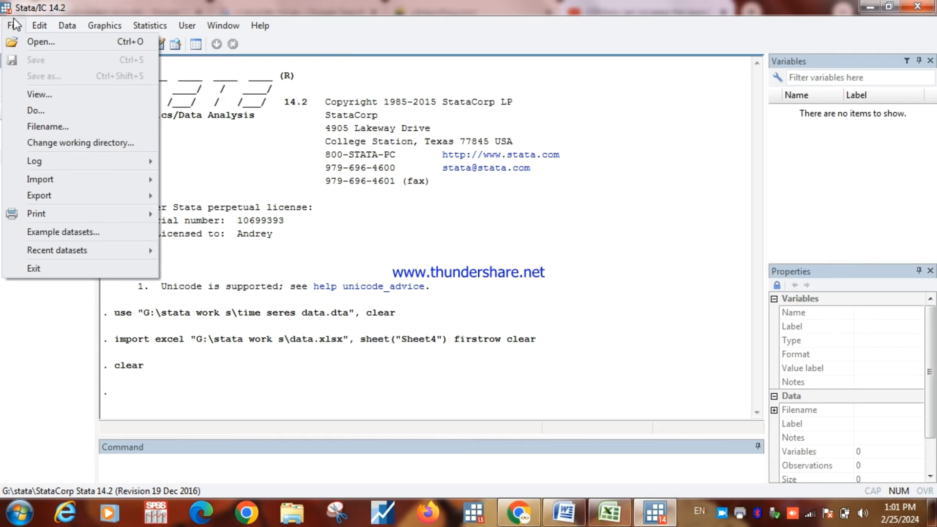
left_click(23, 43)
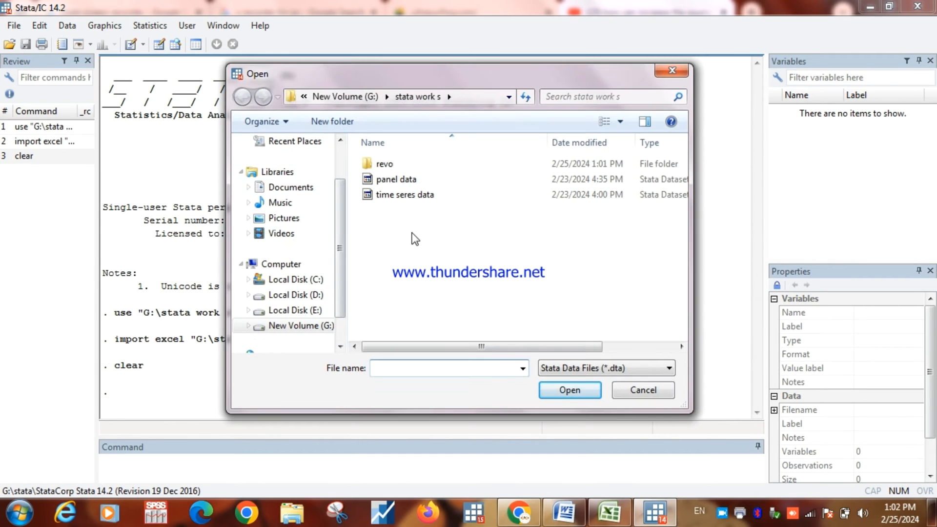
left_click(424, 195)
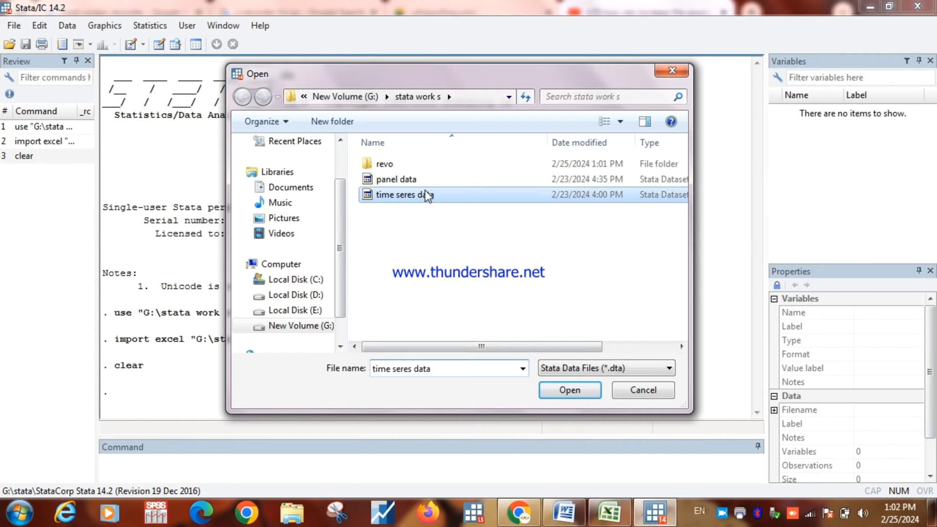
left_click(567, 390)
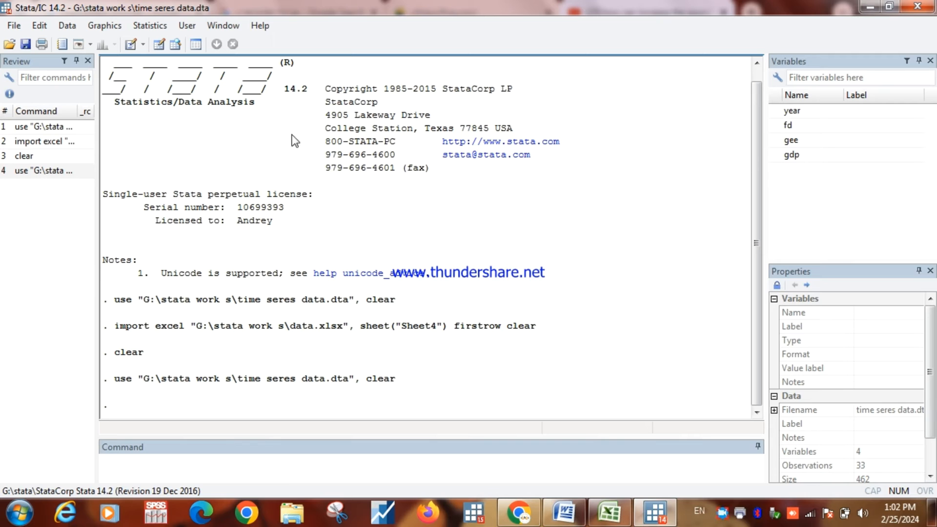
- Examine the loaded dataset in the Data Editor from the first to the last observation, and close the editor
left_click(159, 44)
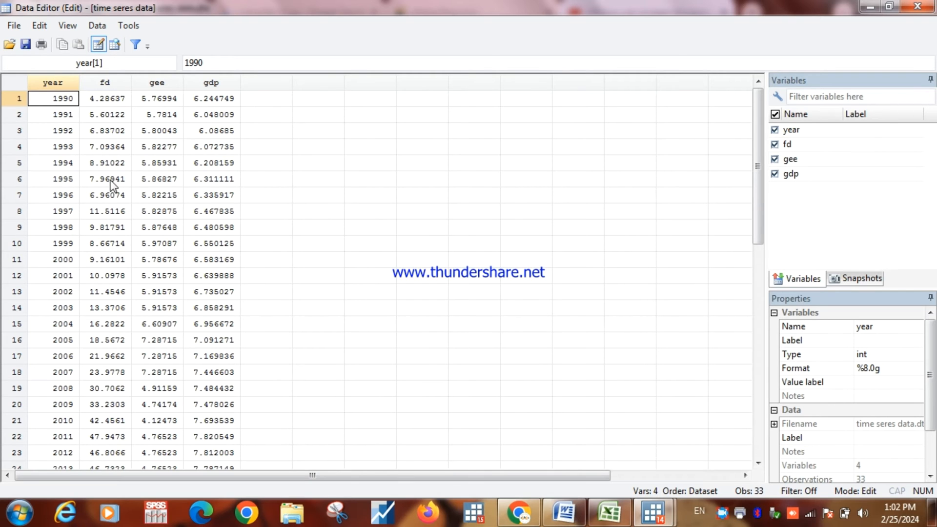
left_click(195, 229)
key("Down")
key("Down")
key("Down")
key("Down")
key("Down")
key("Down")
key("Down")
key("Down")
key("Down")
key("Down")
key("Down")
key("Down")
key("Down")
key("Down")
key("Down")
key("Down")
key("Down")
key("Down")
key("Down")
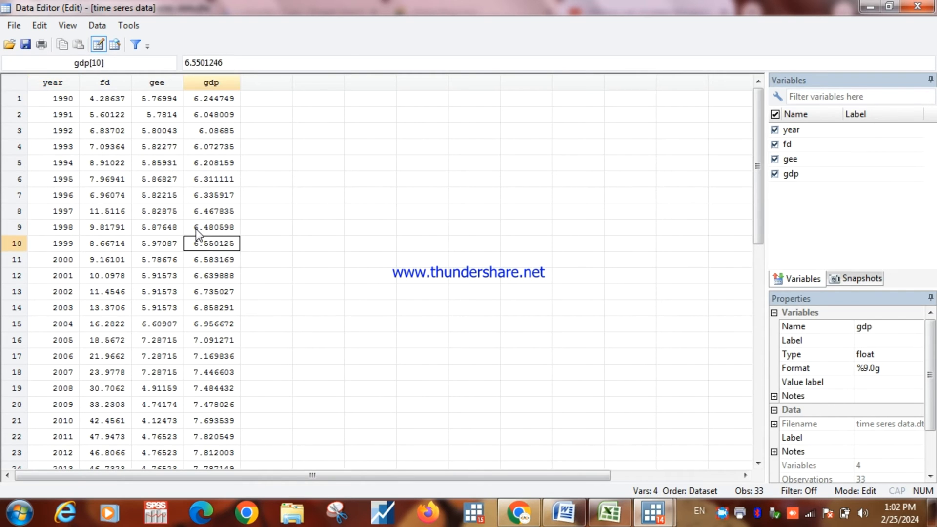
key("Down")
key("Down")
key("Down")
key("Down")
key("Down")
key("Down")
key("Down")
key("Down")
key("Down")
key("Down")
key("Down")
key("Down")
key("Down")
key("Down")
key("Up")
key("Up")
key("Up")
key("Up")
key("Up")
key("Up")
key("Up")
key("Up")
key("Up")
key("Up")
key("Up")
key("Up")
key("Up")
key("Up")
key("Up")
key("Up")
key("Up")
key("Up")
key("Up")
key("Up")
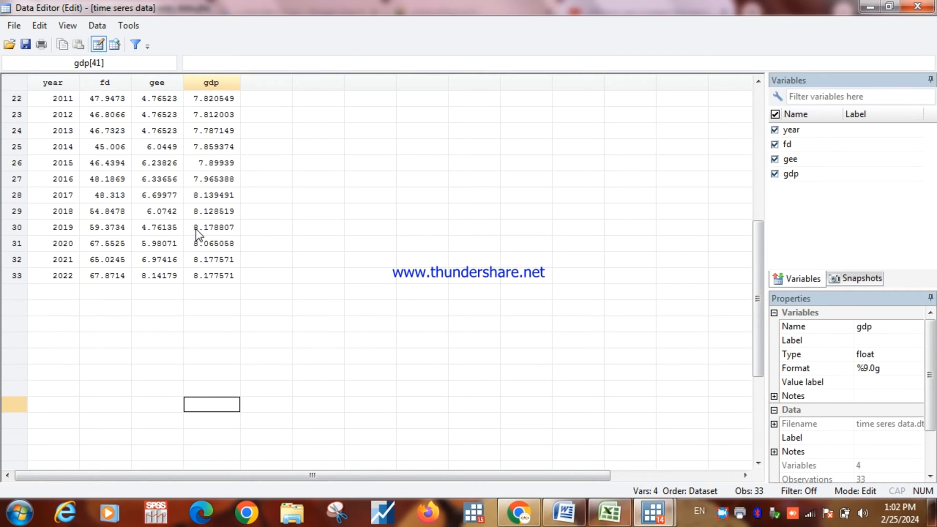
key("Up")
key("Up")
key("Up")
key("Up")
key("Up")
key("Up")
key("Up")
key("Up")
key("Up")
key("Up")
key("Up")
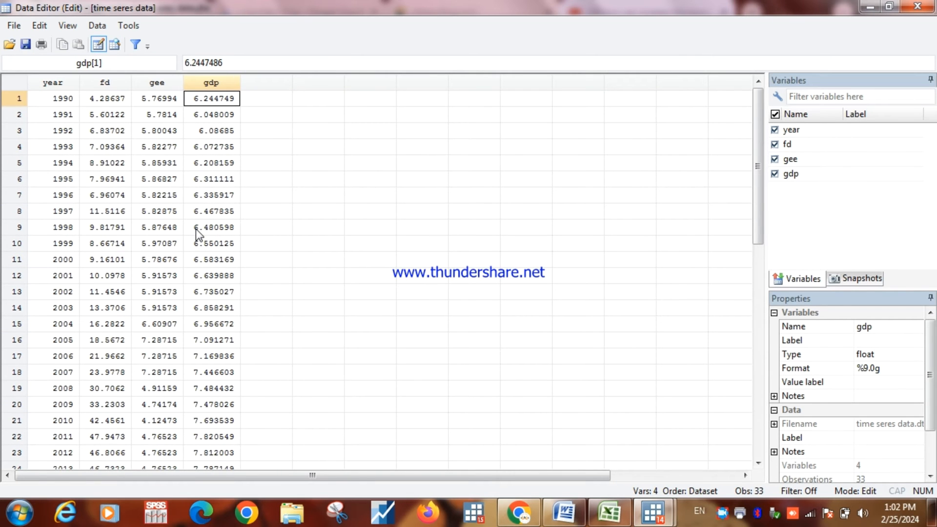
left_click(918, 6)
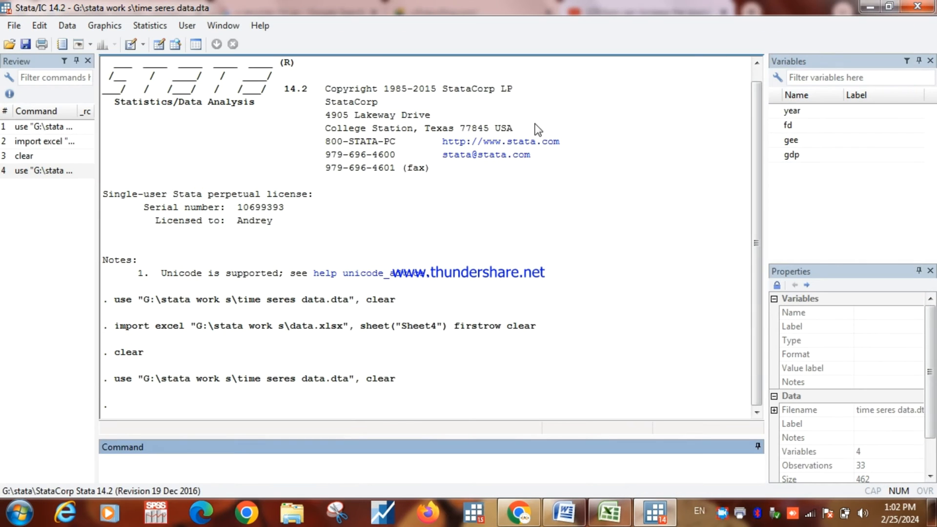
left_click(253, 143)
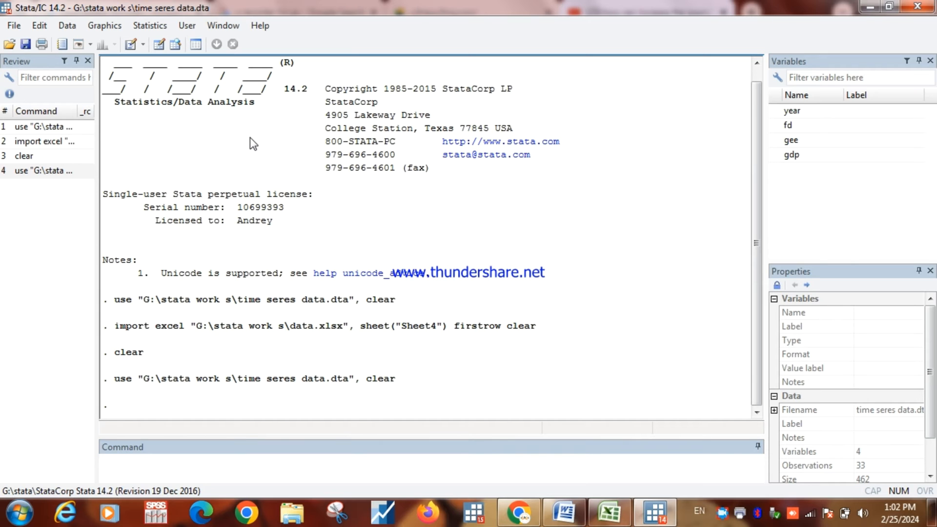
- Switch to the "data" workbook in Excel and examine how the year and id columns on Sheet4 structure the panel data
left_click(610, 513)
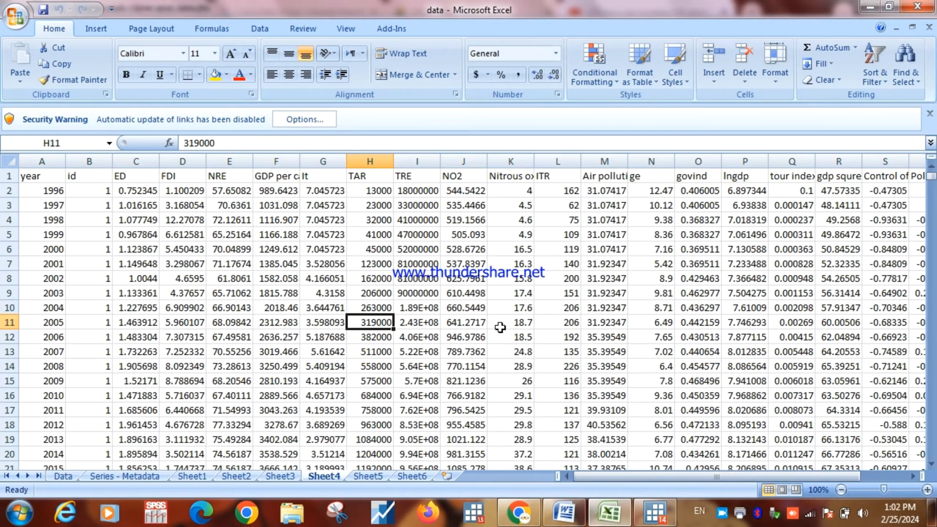
left_click(389, 262)
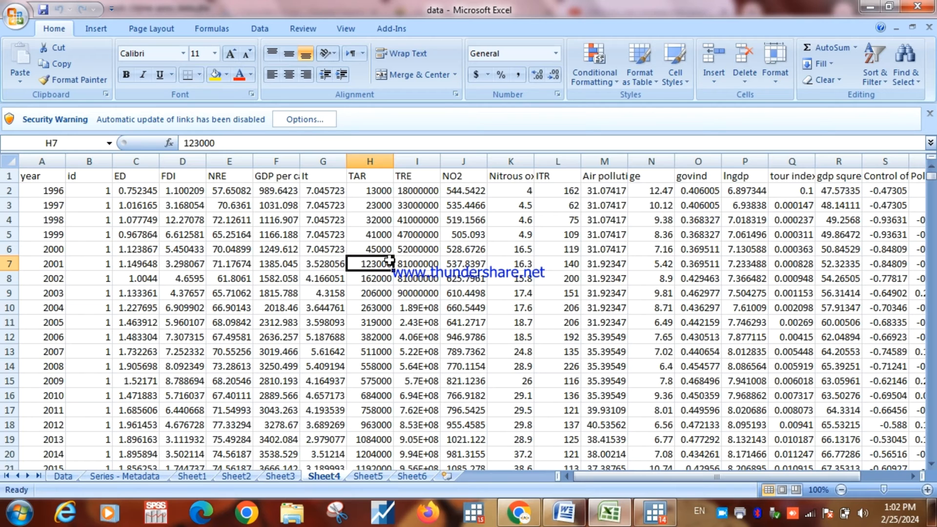
left_click(241, 247)
left_click_drag(40, 183, 16, 15)
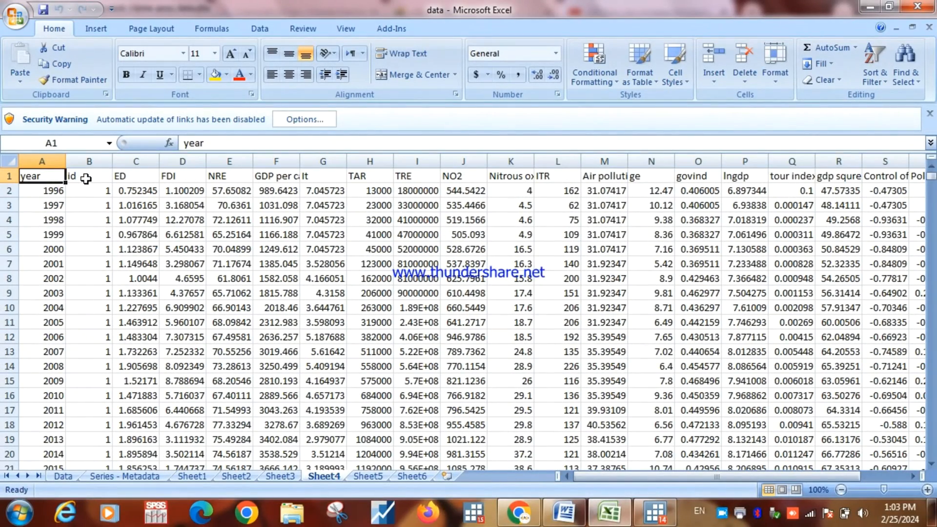
left_click(93, 192)
key("Down")
key("Down")
key("Down")
key("Down")
key("Down")
key("Down")
key("Down")
key("Down")
key("Down")
key("Down")
key("Down")
key("Down")
key("Down")
key("Down")
key("Down")
key("Down")
key("Down")
key("Down")
key("Down")
key("Down")
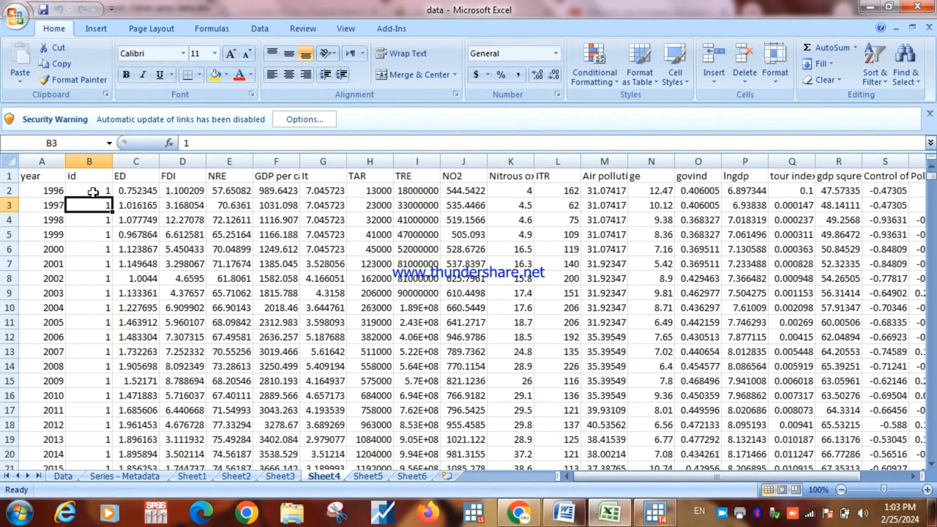
key("Down")
key("Down")
key("Down")
key("Down")
key("Down")
key("Down")
key("Down")
key("Down")
key("Down")
key("Down")
key("Down")
key("Down")
key("Down")
key("Down")
key("Down")
key("Down")
key("Down")
key("Down")
key("Down")
key("Down")
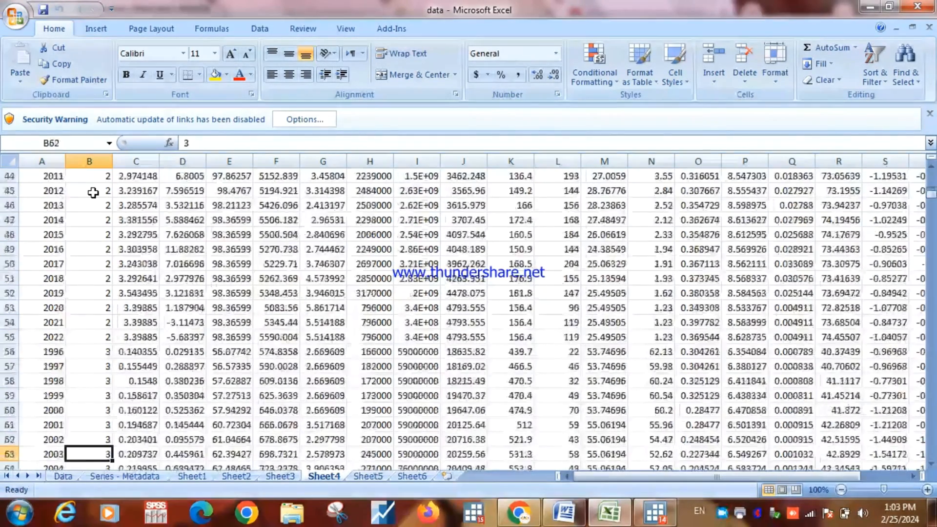
key("Up")
key("Up")
key("Up")
key("Up")
key("Up")
key("Up")
key("Up")
key("Up")
key("Up")
key("Up")
key("Up")
key("Up")
key("Up")
key("Up")
key("Up")
key("Up")
key("Up")
key("Up")
key("Up")
key("Up")
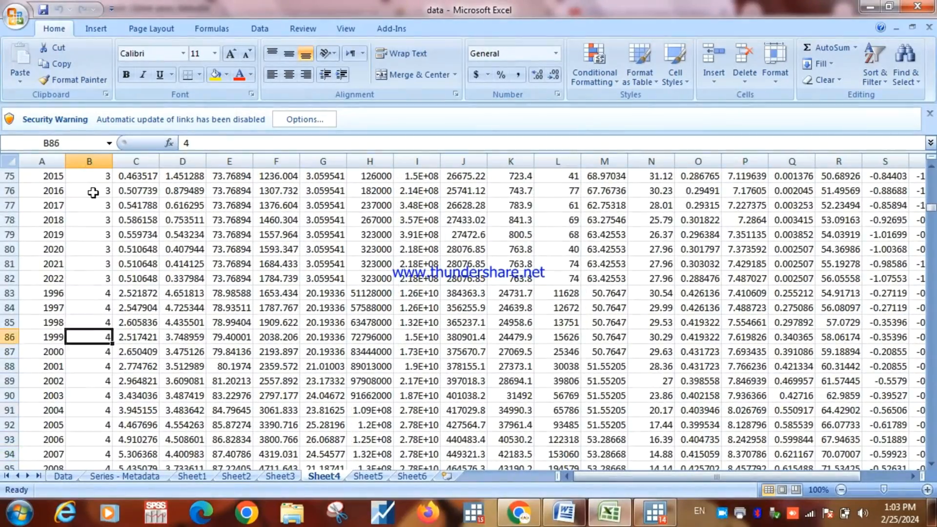
key("Up")
key("Up")
key("Up")
key("Up")
key("Up")
key("Up")
key("Up")
key("Up")
key("Up")
key("Up")
key("Up")
key("Up")
key("Up")
key("Up")
key("Up")
key("Up")
key("Up")
key("Up")
key("Up")
key("Up")
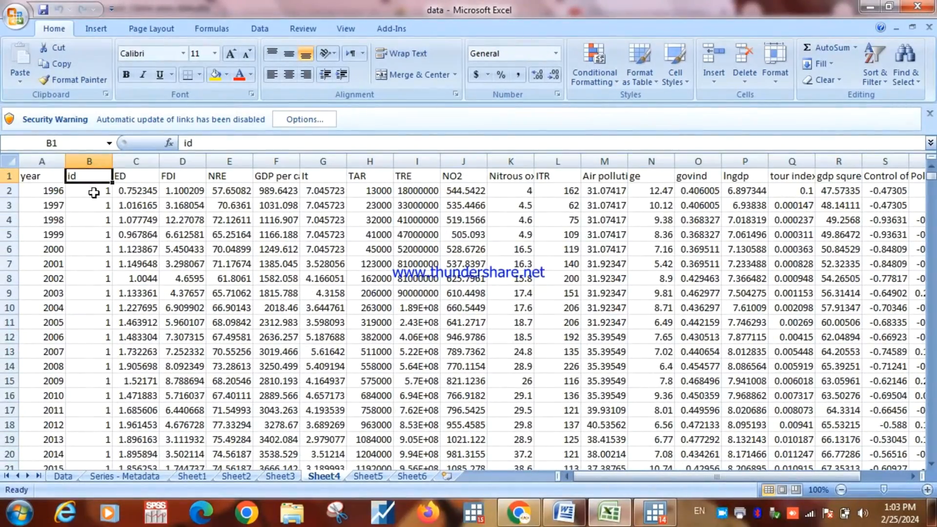
- Examine the id values down Sheet4 to see how they identify the first panel unit across the years
key("Down")
key("Down")
key("Down")
key("Down")
key("Down")
key("Down")
key("Down")
key("Down")
key("Down")
key("Down")
key("Down")
key("Down")
key("Down")
key("Down")
key("Down")
key("Down")
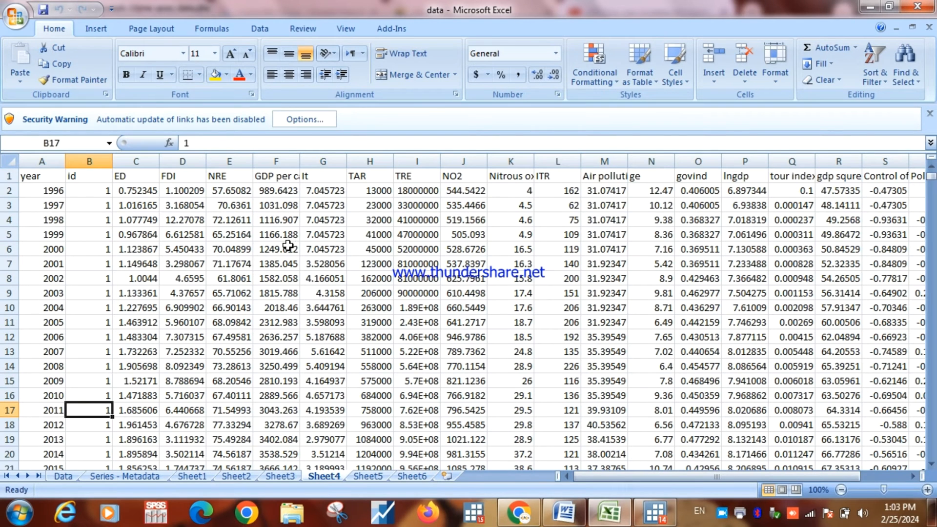
- Examine the variable names along Sheet4's header row out to the last column and back
left_click(126, 179)
key("Right")
key("Right")
key("Right")
key("Right")
key("Right")
key("Right")
key("Right")
key("Right")
key("Right")
key("Right")
key("Right")
key("Right")
key("Right")
key("Right")
key("Right")
key("Right")
key("Right")
key("Right")
key("Right")
key("Right")
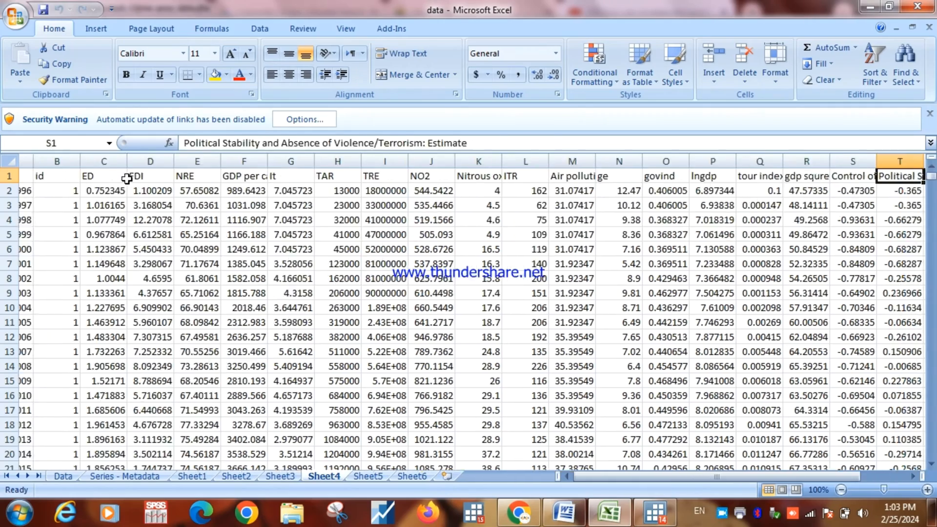
key("Left")
key("Left")
key("Left")
key("Left")
key("Left")
key("Left")
key("Left")
key("Left")
key("Left")
key("Left")
key("Left")
key("Left")
key("Left")
key("Left")
key("Left")
key("Left")
key("Left")
key("Left")
key("Left")
key("Left")
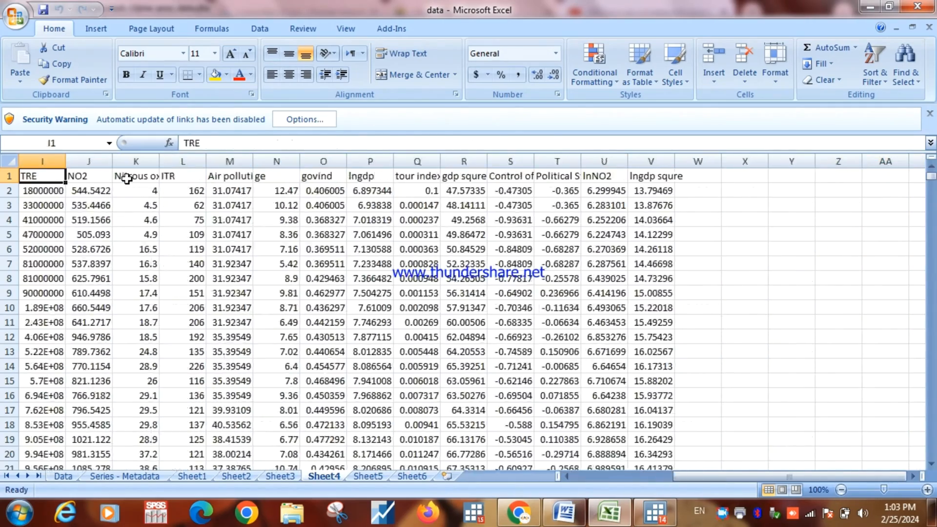
- Return to Stata and start an Excel spreadsheet import using the "data" workbook from the "stata work s" folder
left_click(868, 10)
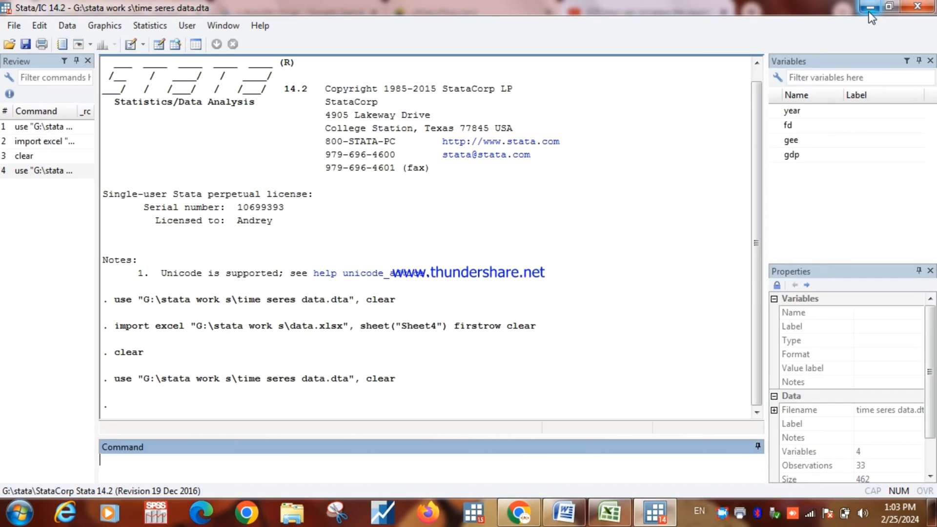
left_click(22, 26)
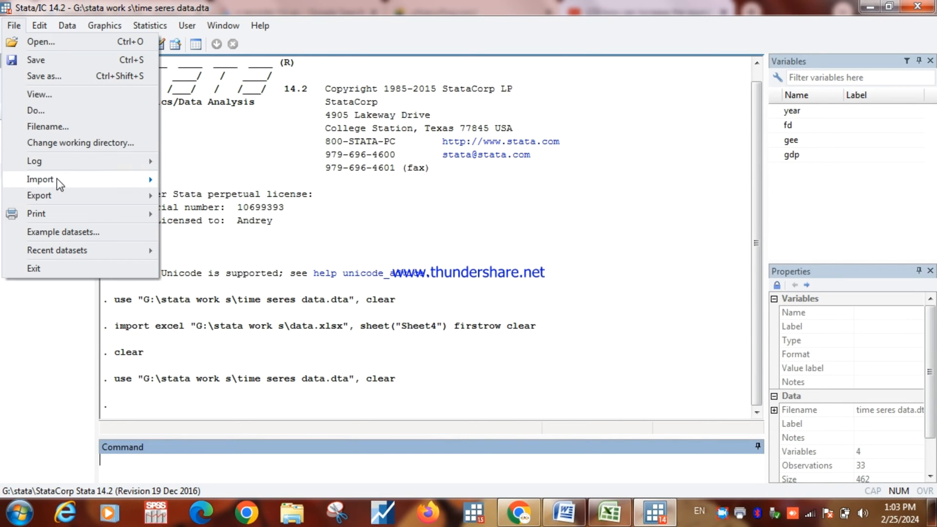
mouse_move(56, 180)
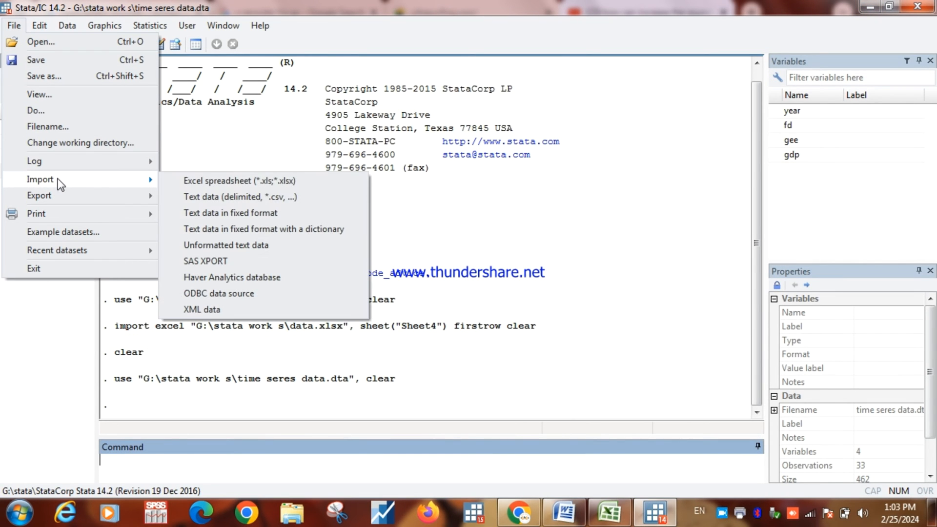
left_click(192, 182)
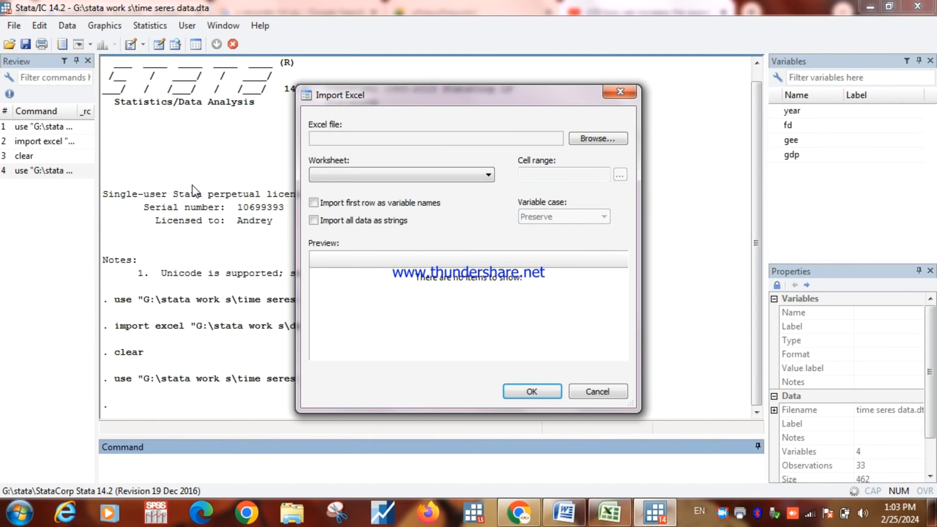
left_click(598, 139)
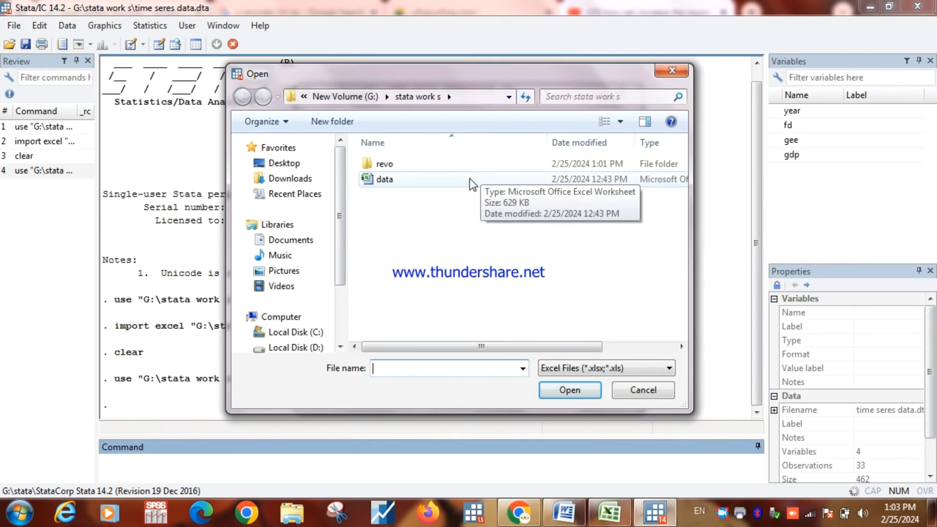
left_click_drag(340, 268, 341, 313)
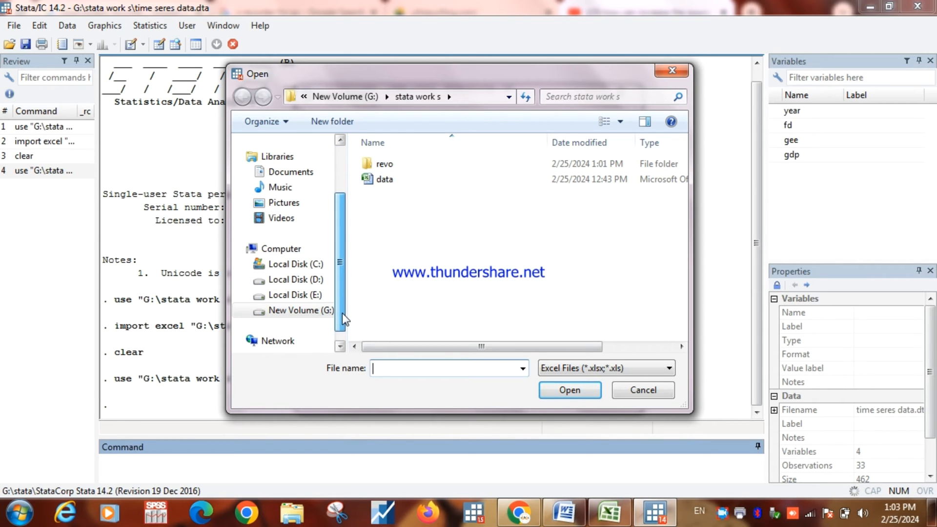
left_click(434, 184)
double_click(434, 185)
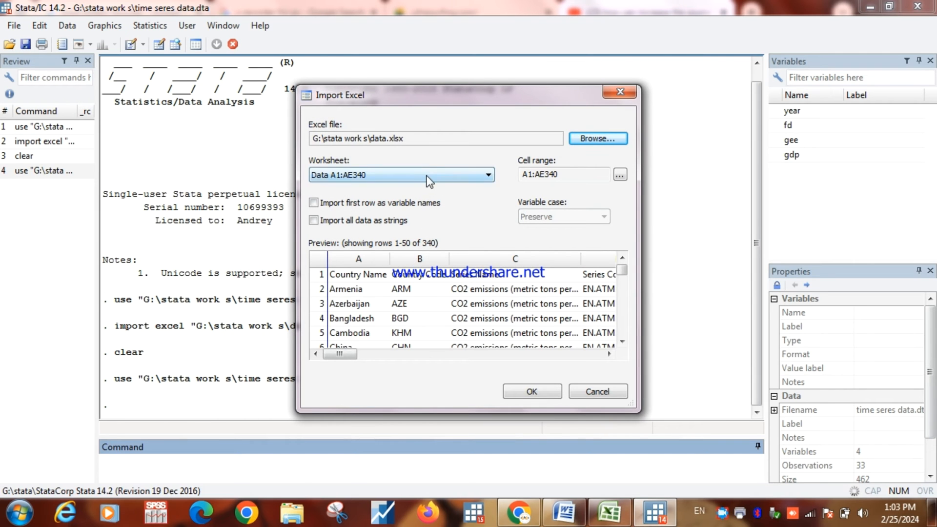
- Import worksheet Sheet4 A1:V676 with the first row as variable names, replacing the data in memory
left_click(427, 176)
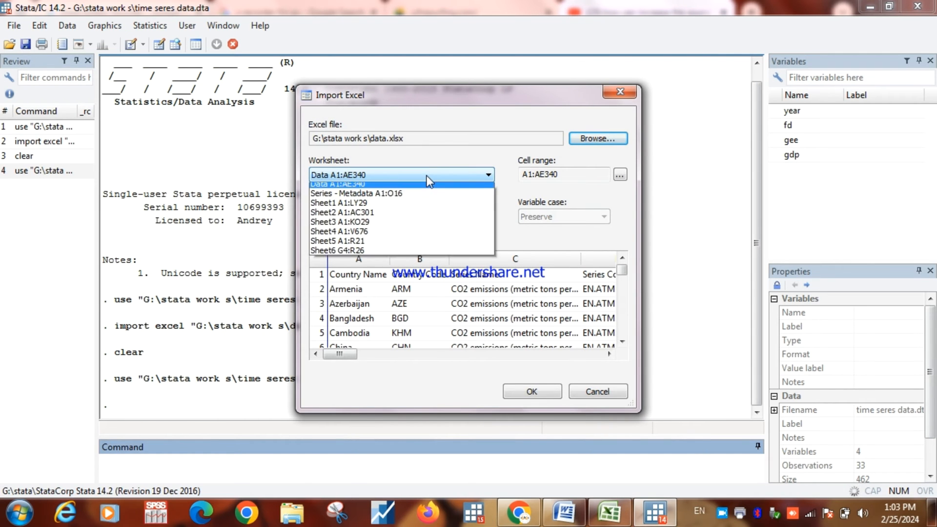
left_click(404, 236)
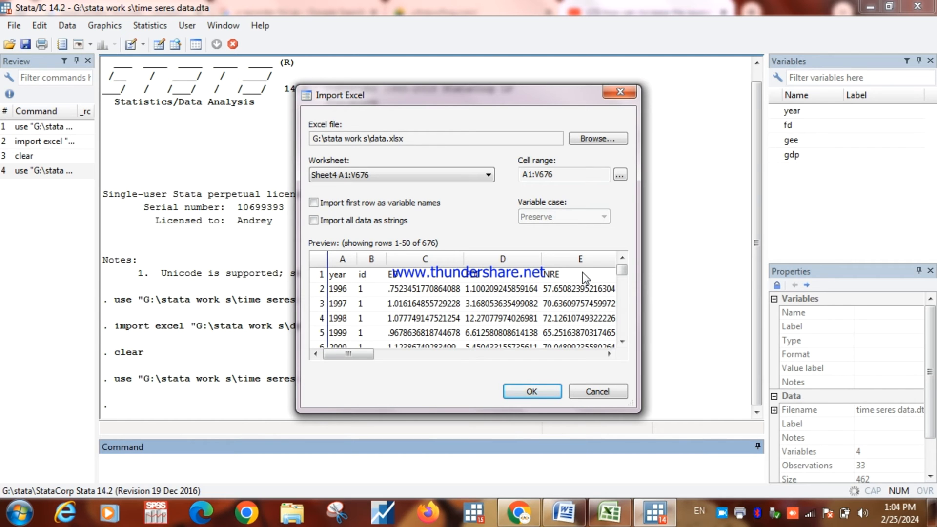
left_click(315, 203)
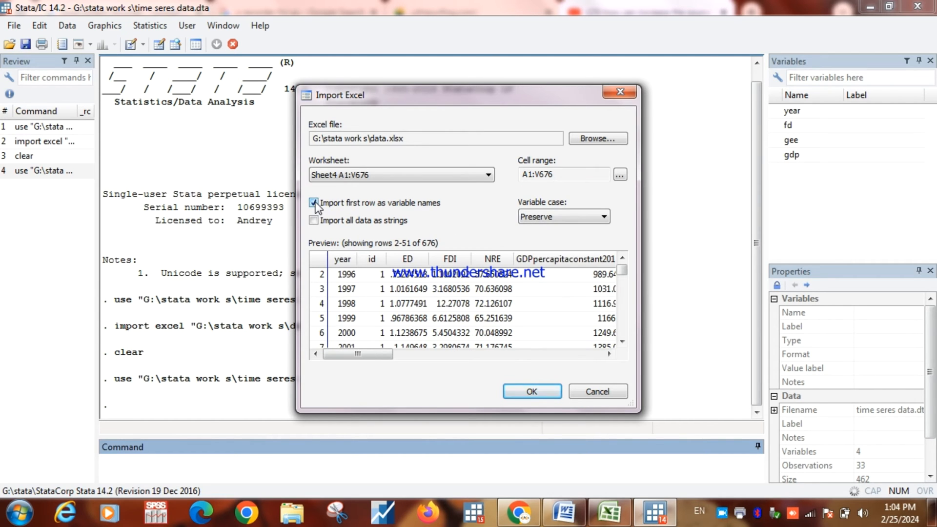
left_click(537, 394)
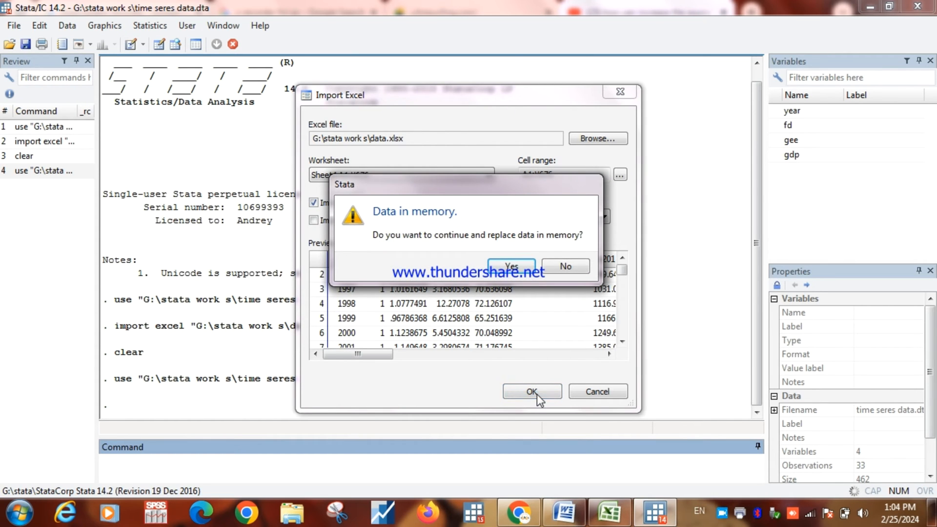
left_click(510, 274)
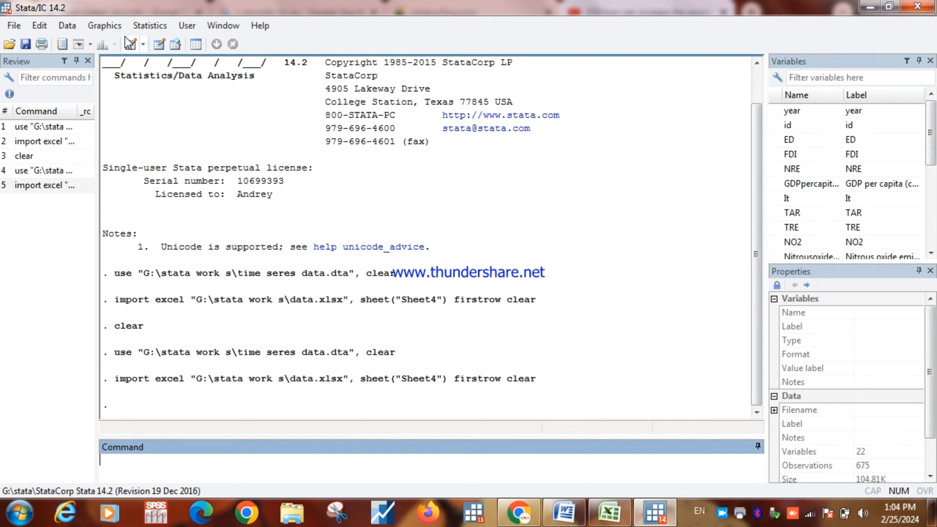
- Open the imported dataset in the Data Editor and examine its first observations across the year to FDI columns
left_click(160, 49)
left_click(258, 259)
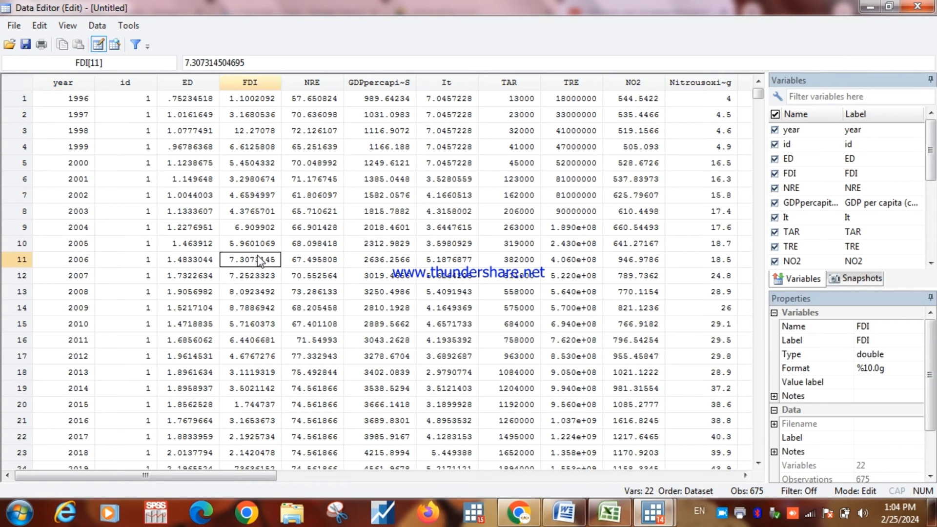
key("Up")
key("Up")
key("Up")
key("Up")
key("Up")
key("Up")
key("Up")
key("Up")
key("Up")
key("Up")
key("Left")
key("Left")
key("Left")
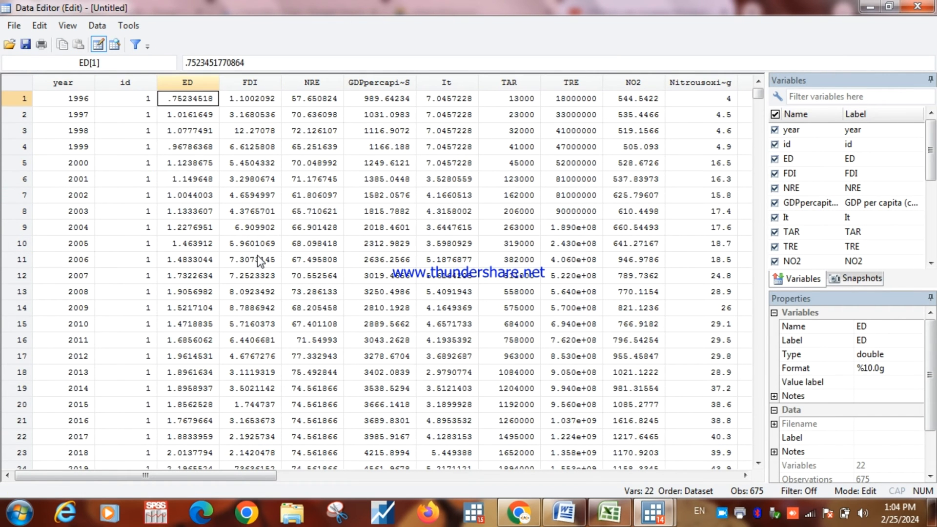
- Examine the year and id values down the imported rows to see how the panel units follow one another
key("Down")
key("Down")
key("Down")
key("Down")
key("Down")
key("Down")
key("Down")
key("Down")
key("Down")
key("Down")
key("Down")
key("Down")
key("Down")
key("Down")
key("Down")
key("Down")
key("Down")
key("Down")
key("Down")
key("Down")
key("Down")
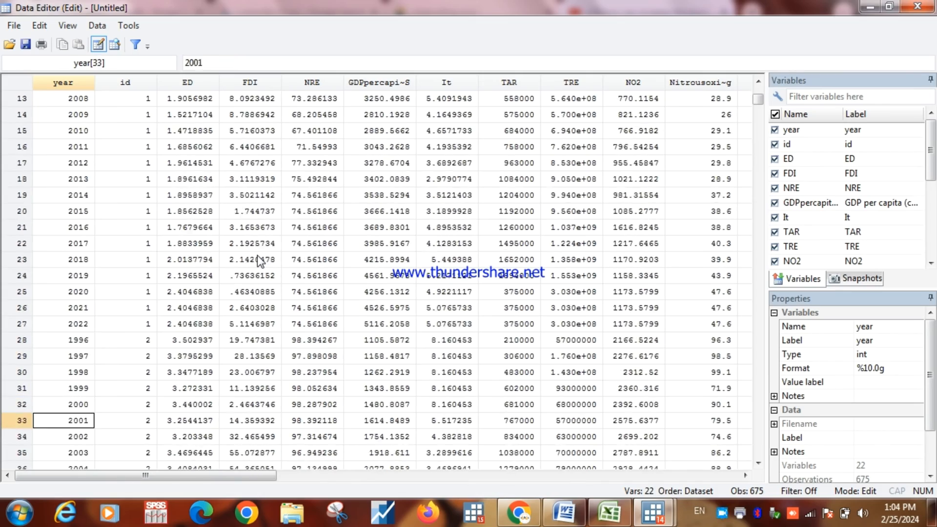
key("Down")
key("Down")
key("Down")
key("Down")
key("Down")
key("Down")
key("Down")
key("Down")
key("Down")
key("Down")
key("Down")
key("Down")
key("Down")
key("Down")
key("Down")
key("Down")
key("Down")
key("Down")
key("Down")
key("Down")
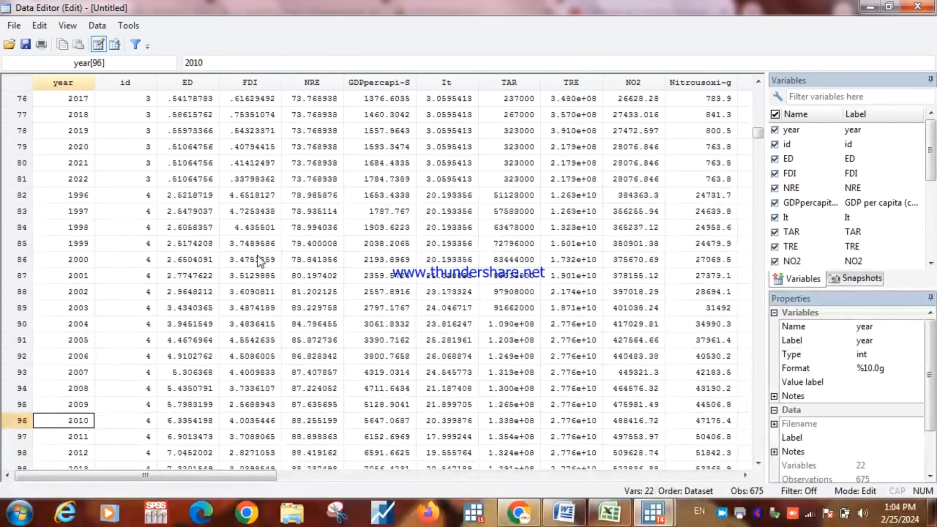
key("Down")
key("Down")
key("Down")
key("Down")
key("Down")
key("Down")
key("Down")
key("Down")
key("Down")
key("Down")
key("Down")
key("Down")
key("Down")
key("Down")
key("Down")
key("Down")
key("Down")
key("Down")
key("Down")
- Examine the imported variables across to the last column, lngdpsqure
key("Right")
key("Right")
key("Right")
key("Right")
key("Right")
key("Right")
key("Right")
key("Right")
key("Right")
key("Right")
key("Right")
key("Right")
key("Right")
key("Right")
key("Right")
key("Right")
key("Right")
key("Right")
key("Right")
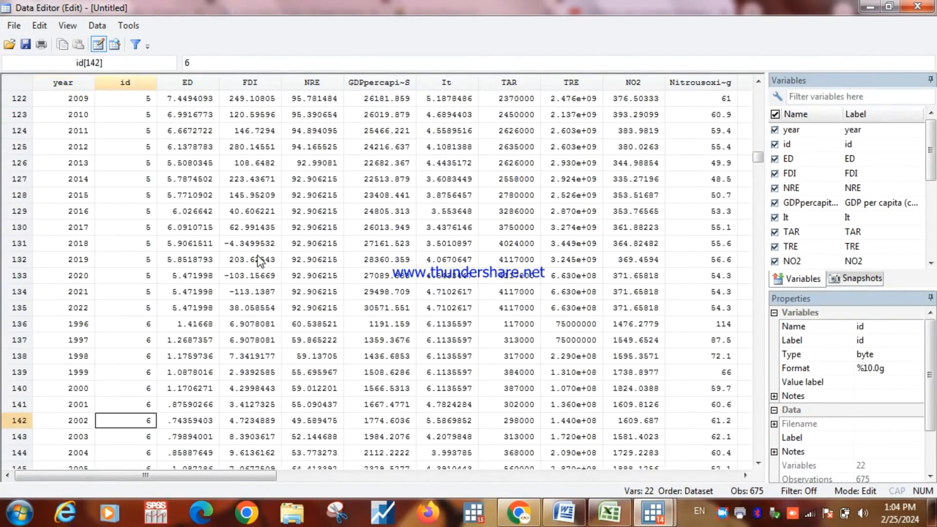
key("Right")
key("Right")
- Review the imported rows upward and the columns back to year, then close the Data Editor
key("Up")
key("Up")
key("Up")
key("Up")
key("Up")
key("Up")
key("Up")
key("Up")
key("Up")
key("Up")
key("Up")
key("Up")
key("Up")
key("Up")
key("Up")
key("Up")
key("Up")
key("Up")
key("Up")
key("Up")
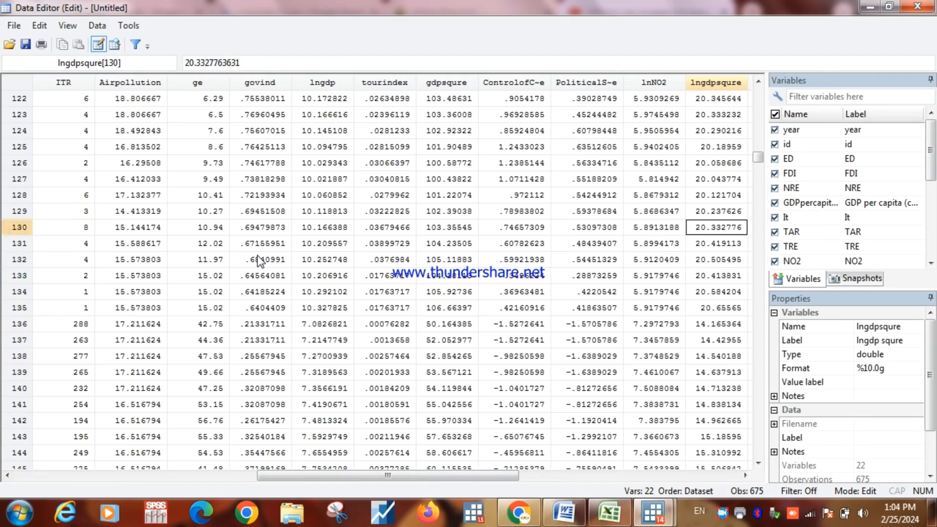
key("Up")
key("Up")
key("Up")
key("Up")
key("Up")
key("Up")
key("Up")
key("Up")
key("Up")
key("Up")
key("Up")
key("Up")
key("Up")
key("Up")
key("Up")
key("Up")
key("Up")
key("Up")
key("Up")
key("Up")
key("Left")
key("Left")
key("Left")
key("Left")
key("Left")
key("Left")
key("Left")
key("Left")
key("Left")
key("Left")
key("Left")
key("Left")
key("Left")
key("Left")
key("Left")
key("Left")
key("Left")
key("Left")
key("Left")
key("Left")
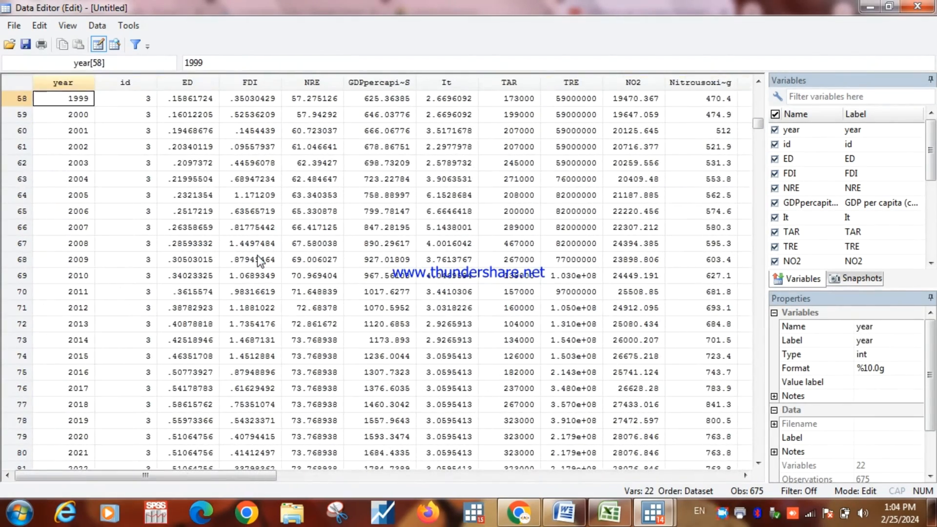
left_click(917, 6)
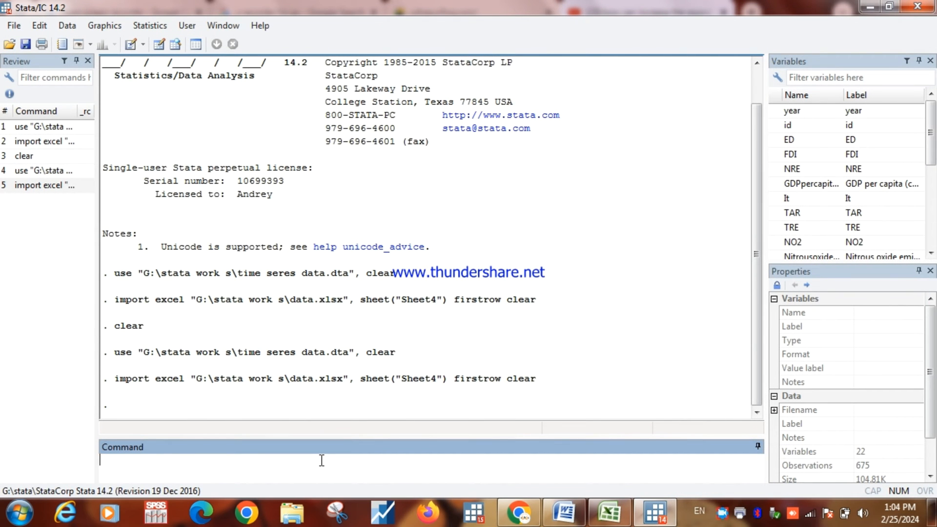
- Clear the dataset from memory and open the empty Data Editor in edit mode
type("clear")
key("Return")
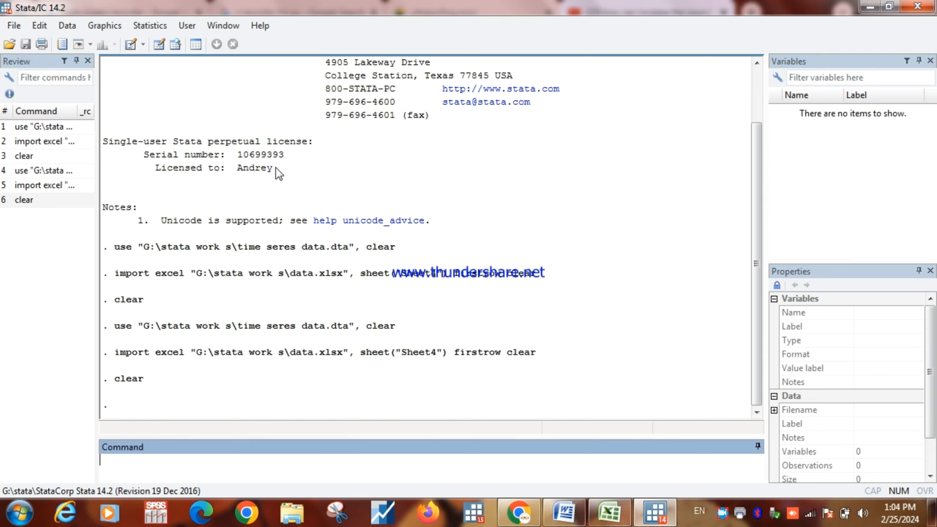
left_click(159, 44)
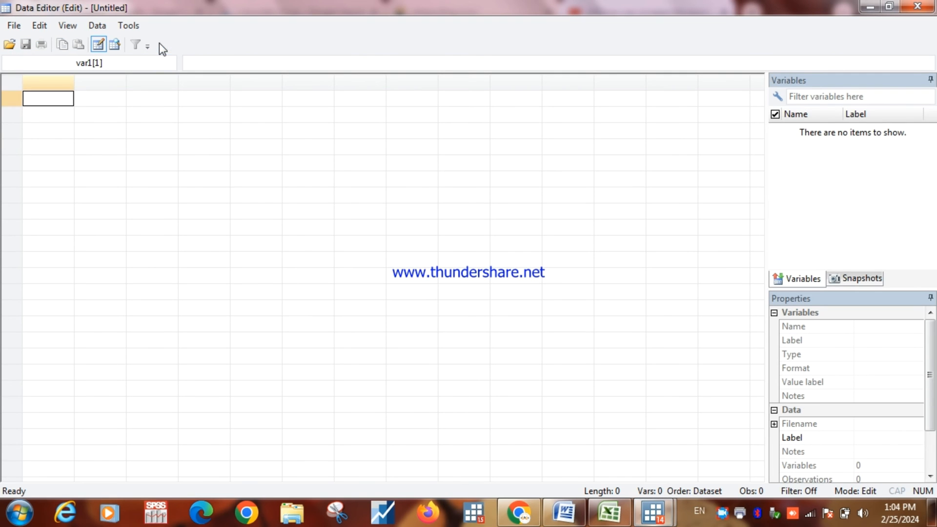
- Close the empty Data Editor, check the list of import methods in the Word workshop outline, and return to Stata
left_click(918, 6)
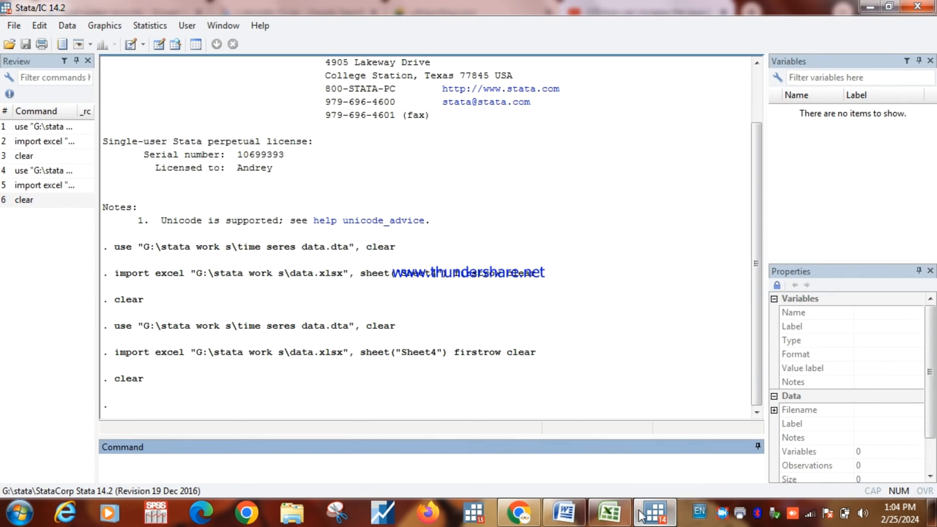
left_click(557, 521)
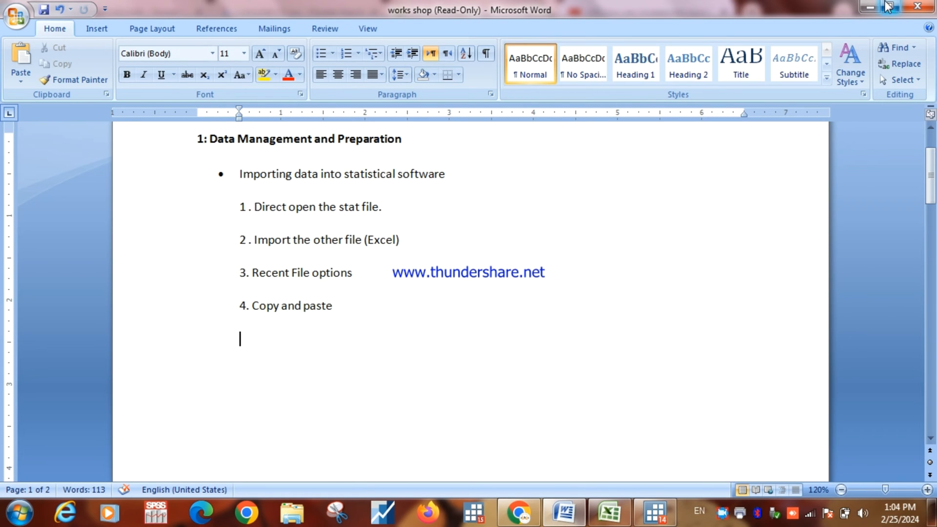
left_click(870, 6)
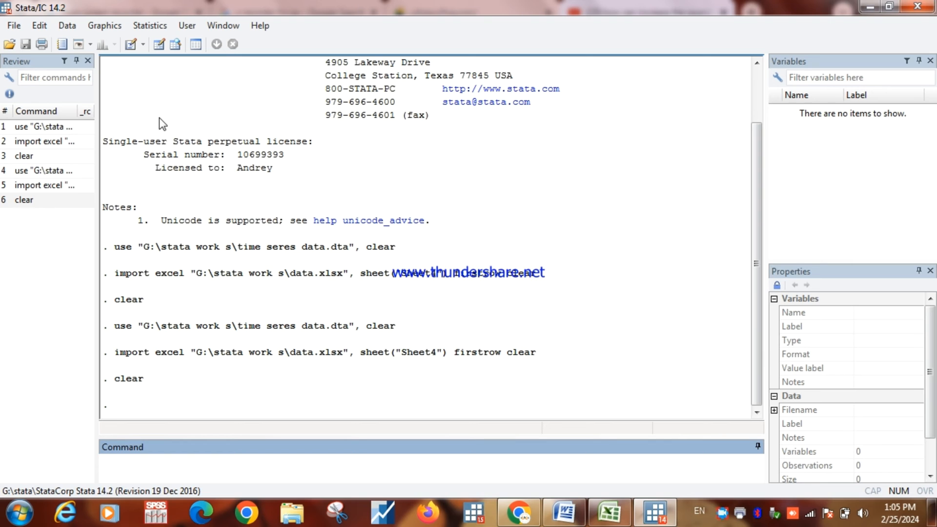
- Open the recently used dataset "time seres data" and clear it from memory
left_click(13, 27)
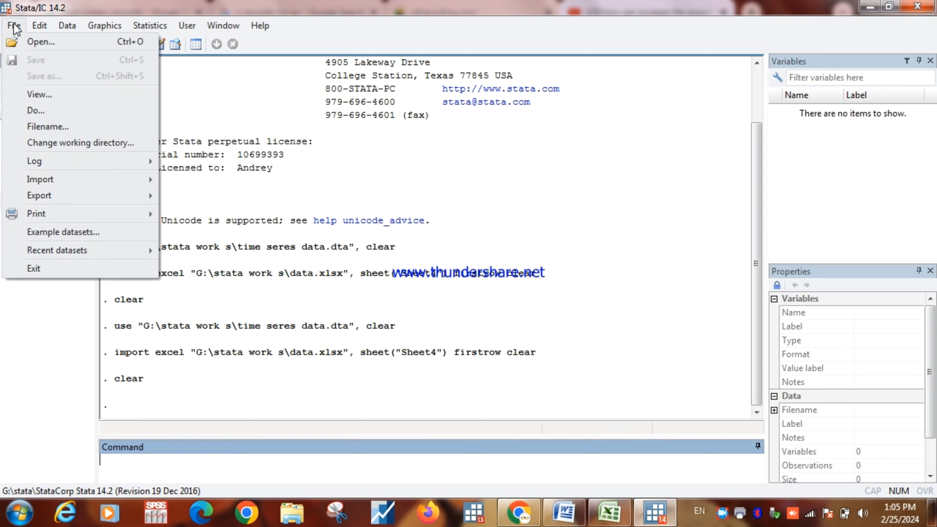
mouse_move(85, 259)
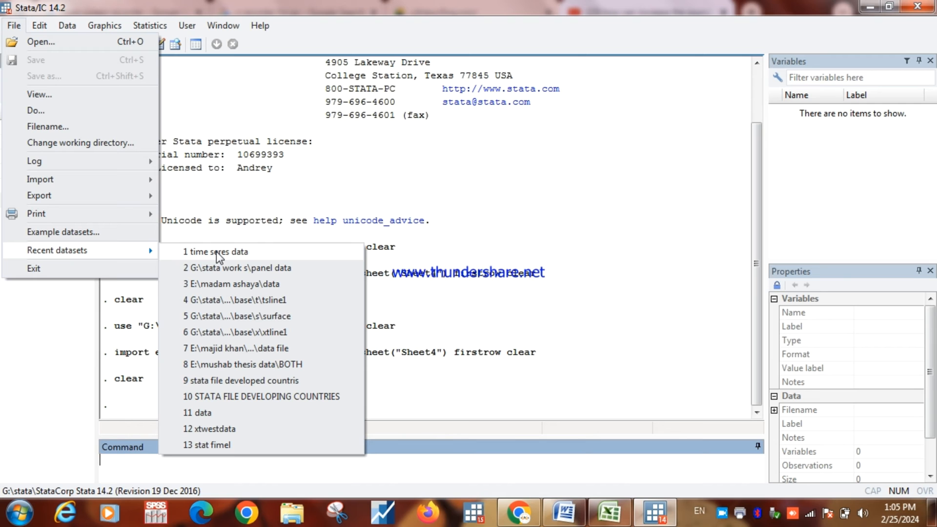
left_click(241, 253)
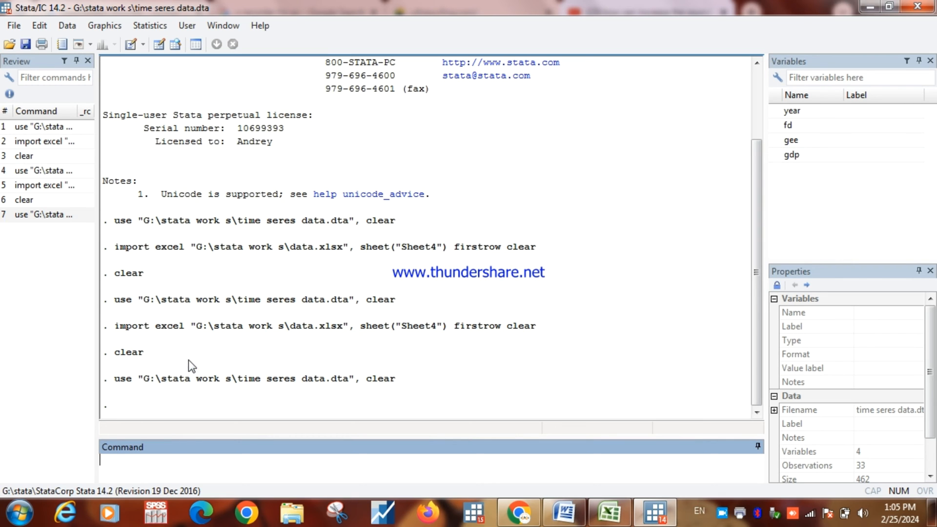
type("clear")
key("Return")
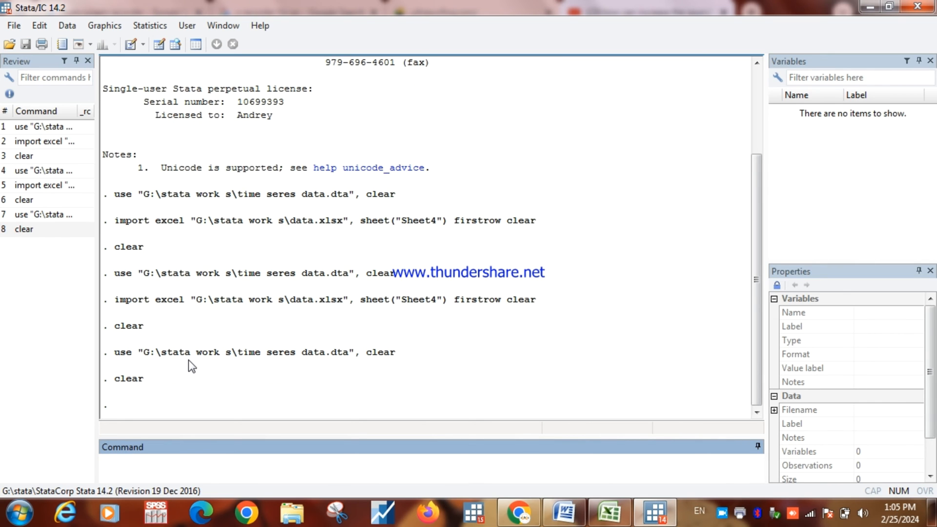
- Switch to the Excel data workbook and copy the entire data range of Sheet4, including the header row
mouse_move(577, 520)
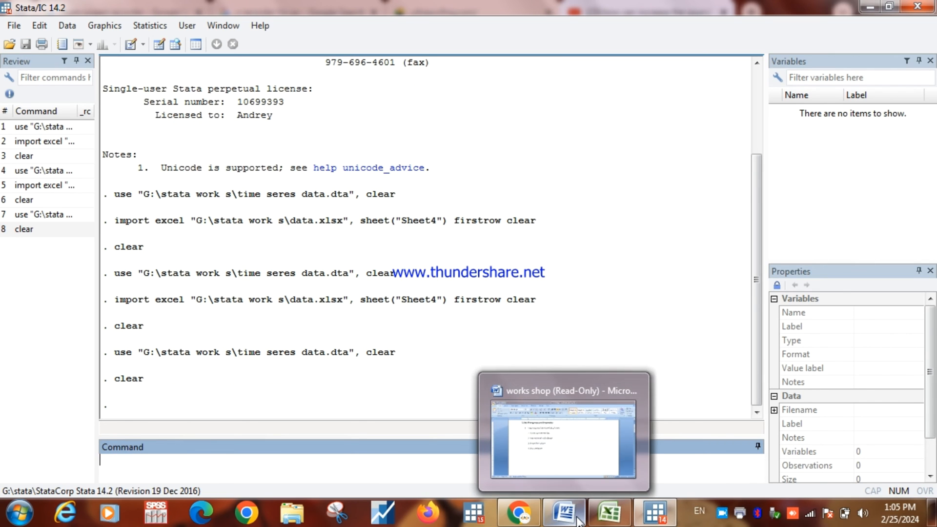
left_click(609, 512)
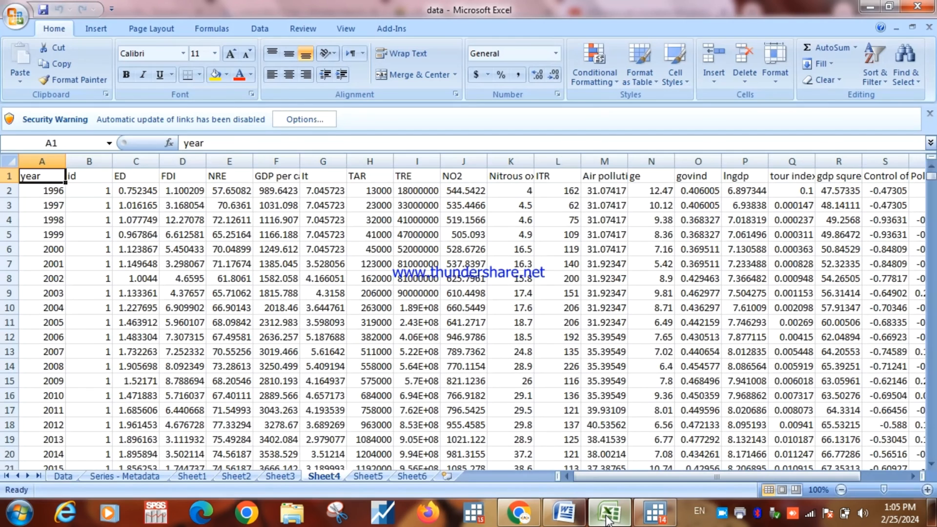
left_click(217, 249)
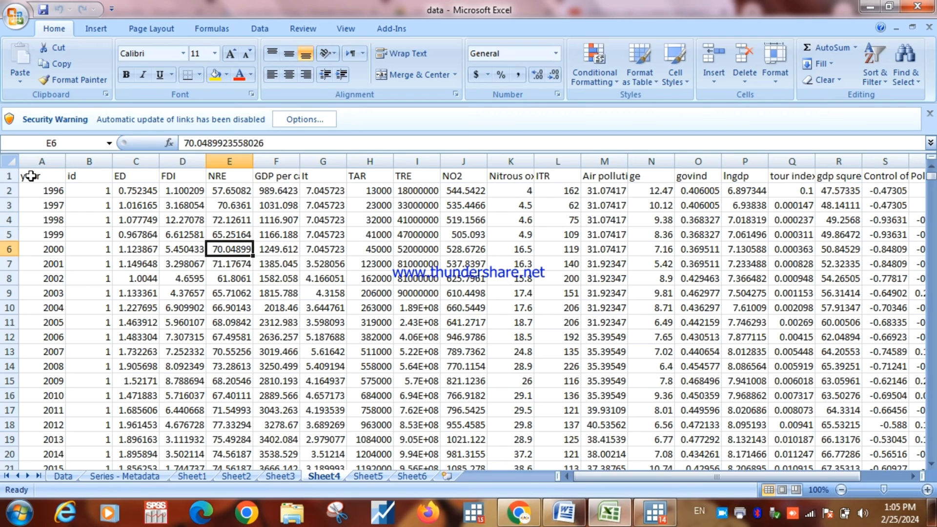
key("ctrl+a")
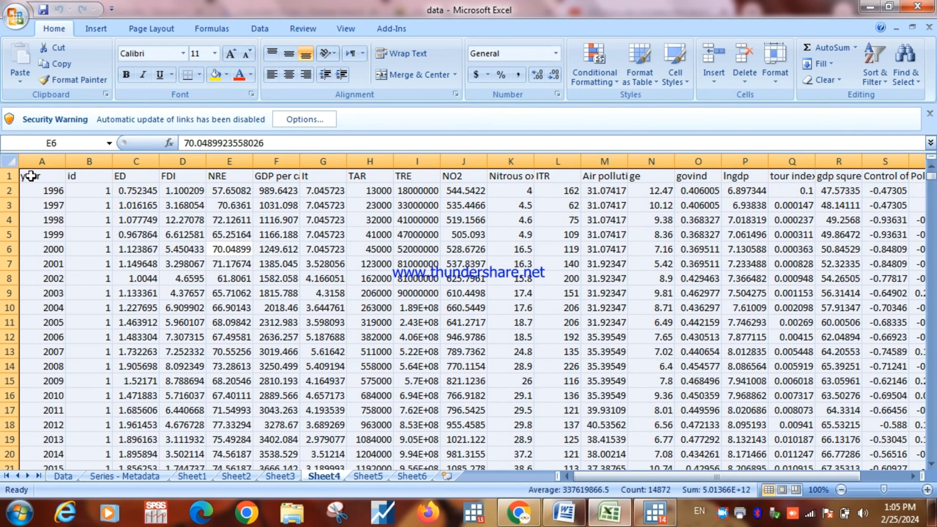
right_click(95, 177)
left_click(136, 202)
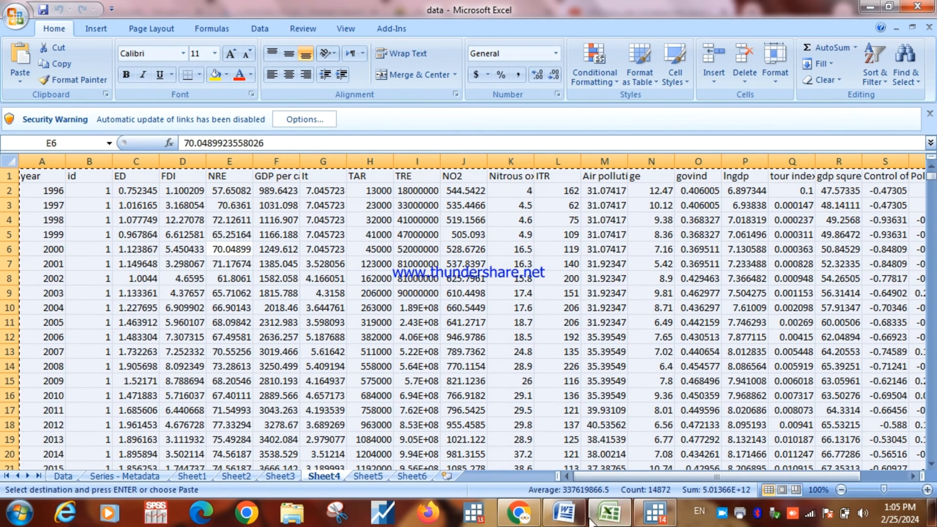
- Switch to Stata and paste the copied data into the empty Data Editor in edit mode, treating the first row as variable names
left_click(654, 518)
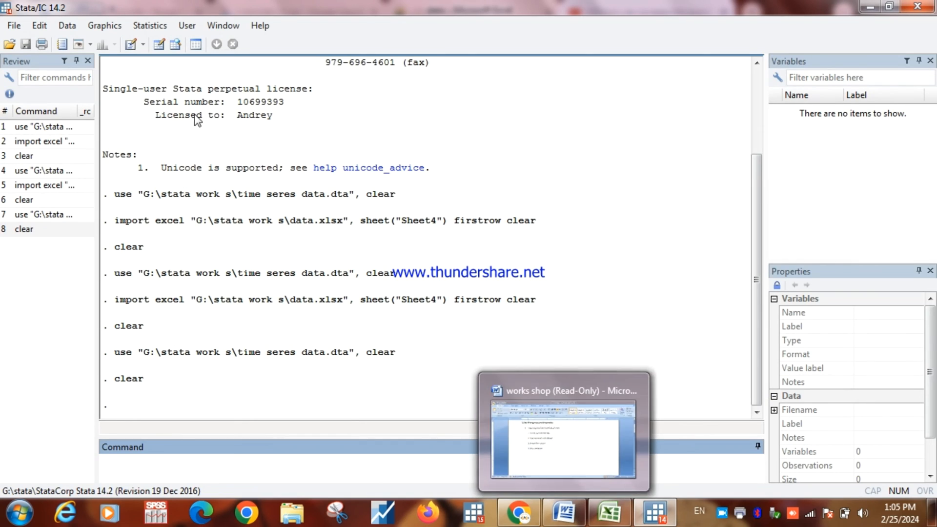
left_click(161, 45)
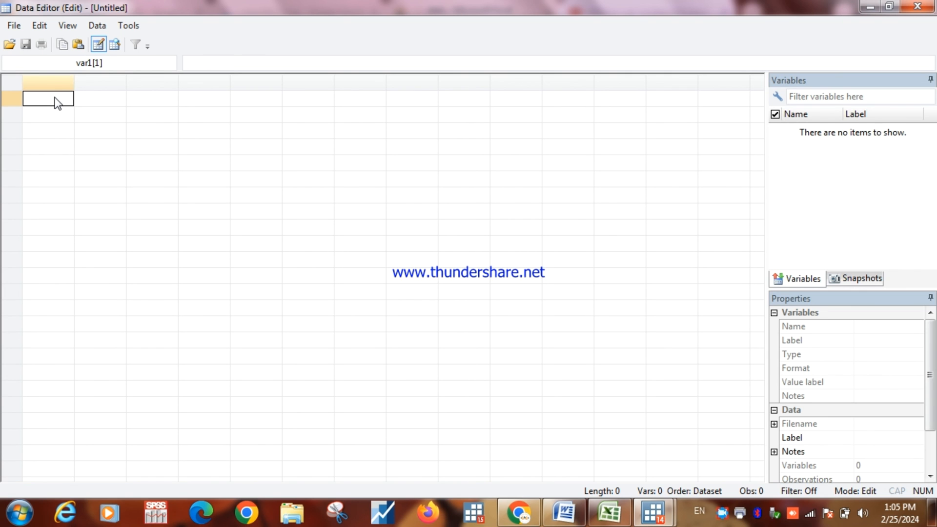
right_click(57, 103)
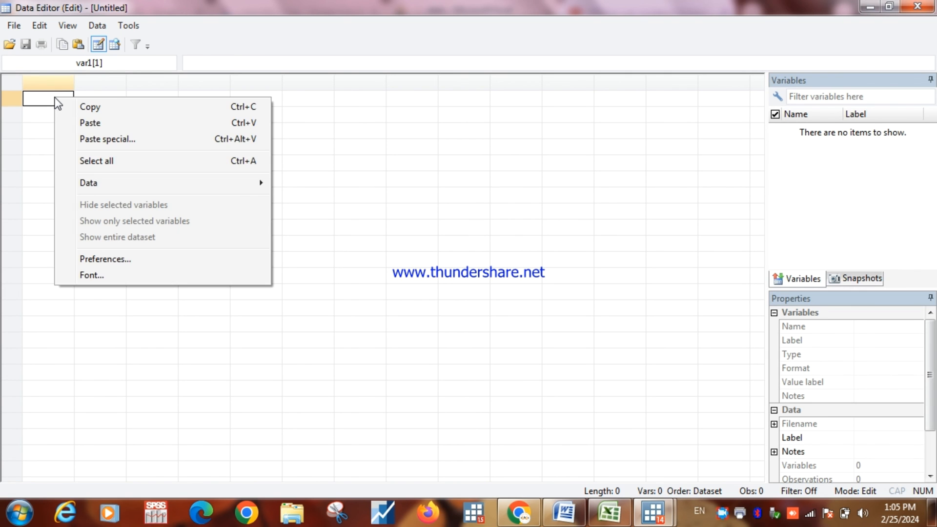
left_click(103, 124)
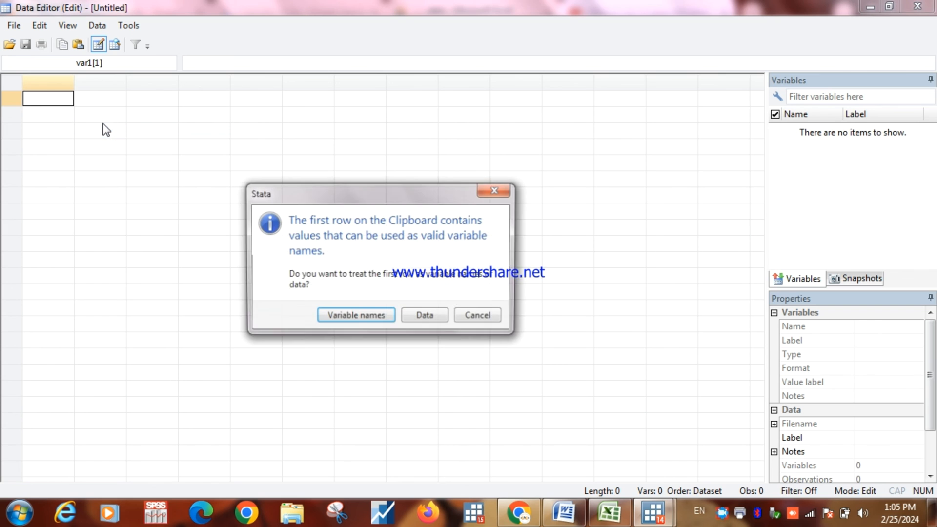
left_click(359, 317)
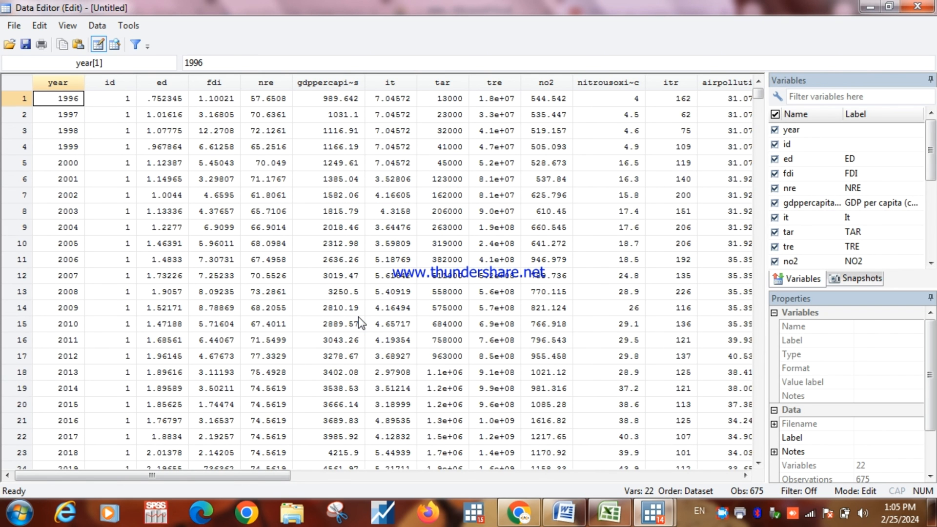
- Examine the pasted values in the first rows of the Data Editor, including the year, id, fdi and nre columns
left_click(251, 217)
key("Left")
key("Left")
key("Left")
key("Left")
key("Up")
key("Up")
key("Up")
key("Up")
key("Up")
key("Up")
key("Up")
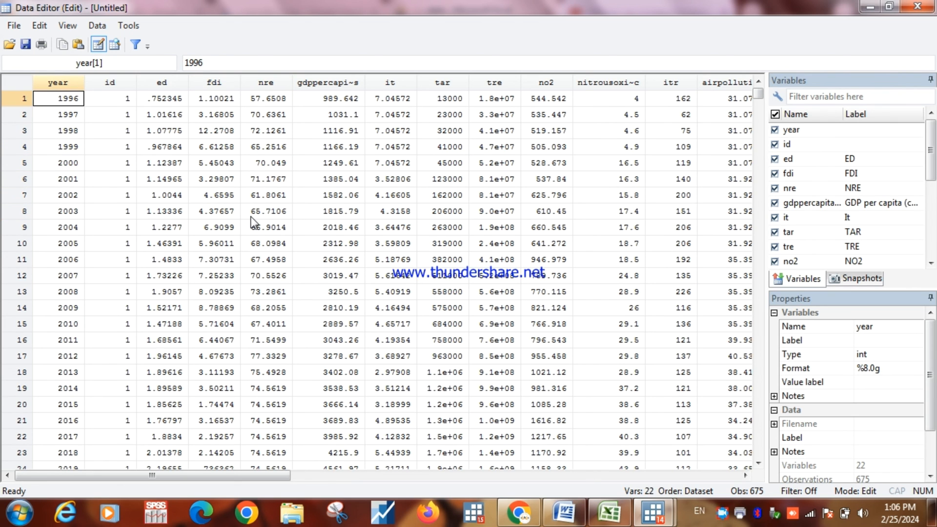
left_click(254, 186)
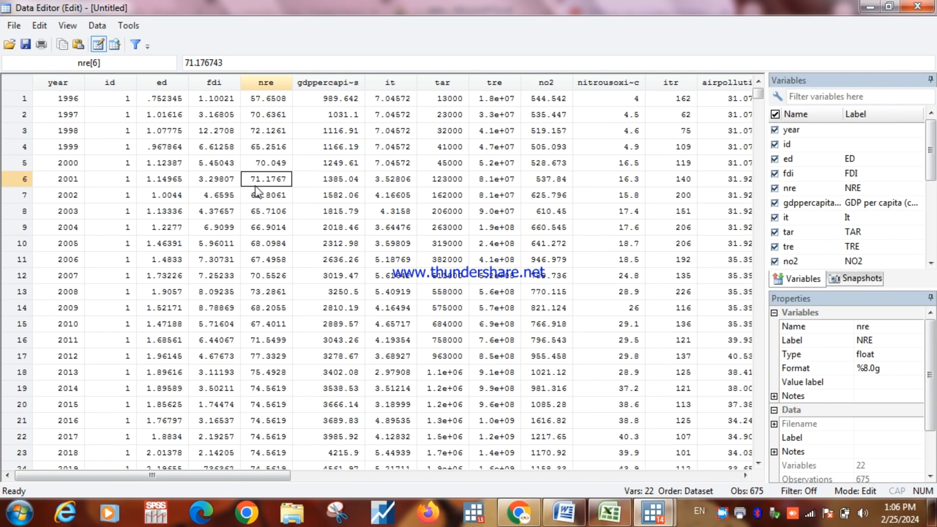
left_click(370, 194)
left_click(218, 213)
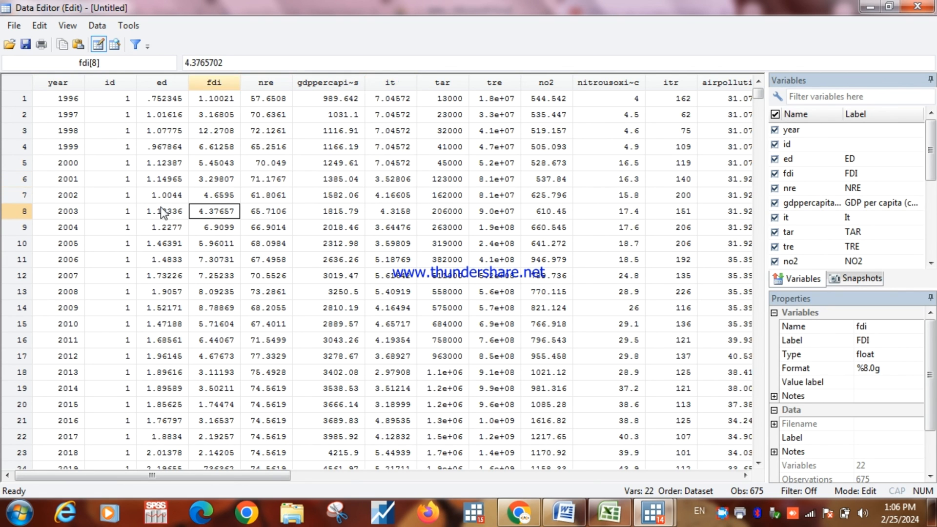
left_click(112, 167)
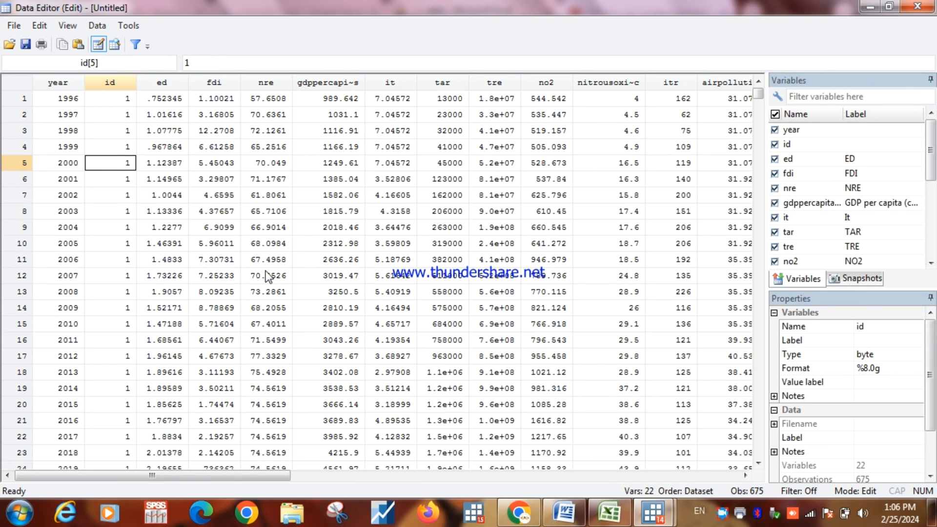